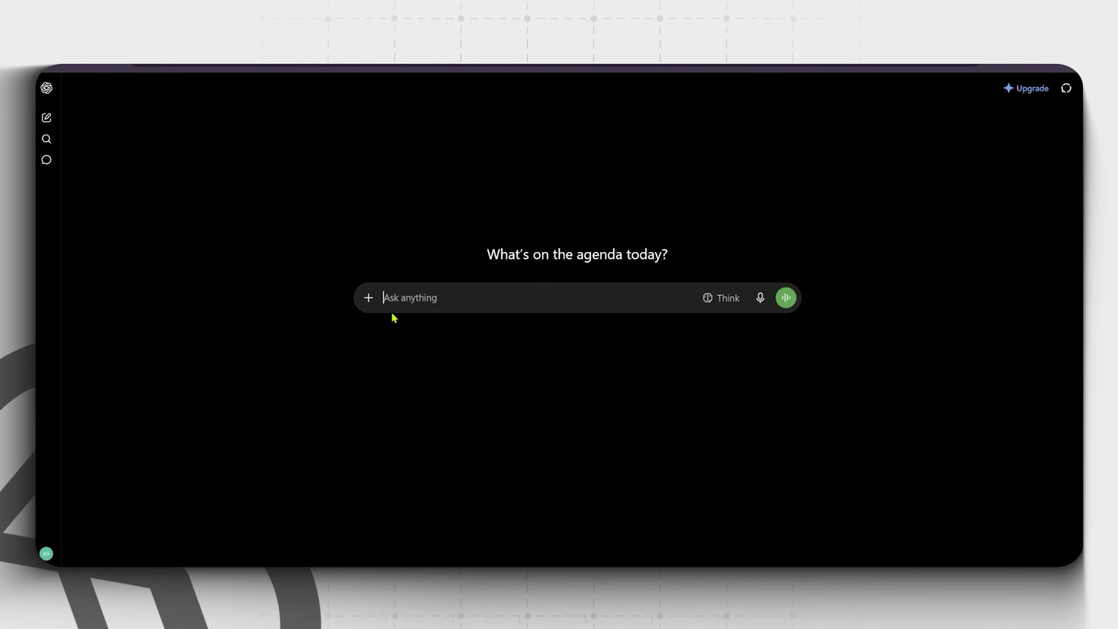
Submit the two-step dreamcore morph prompt and reply A to choose the Endless Pastel Summer Resort theme.
{"action": "key", "text": "ctrl+v"}
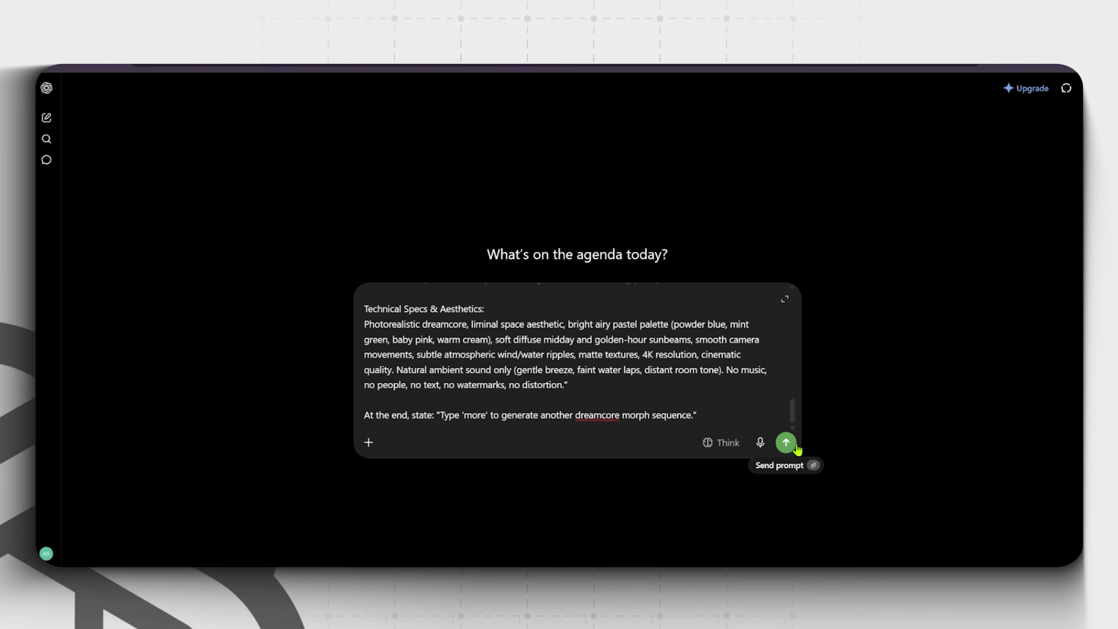
{"action": "left_click", "coordinate": [785, 439]}
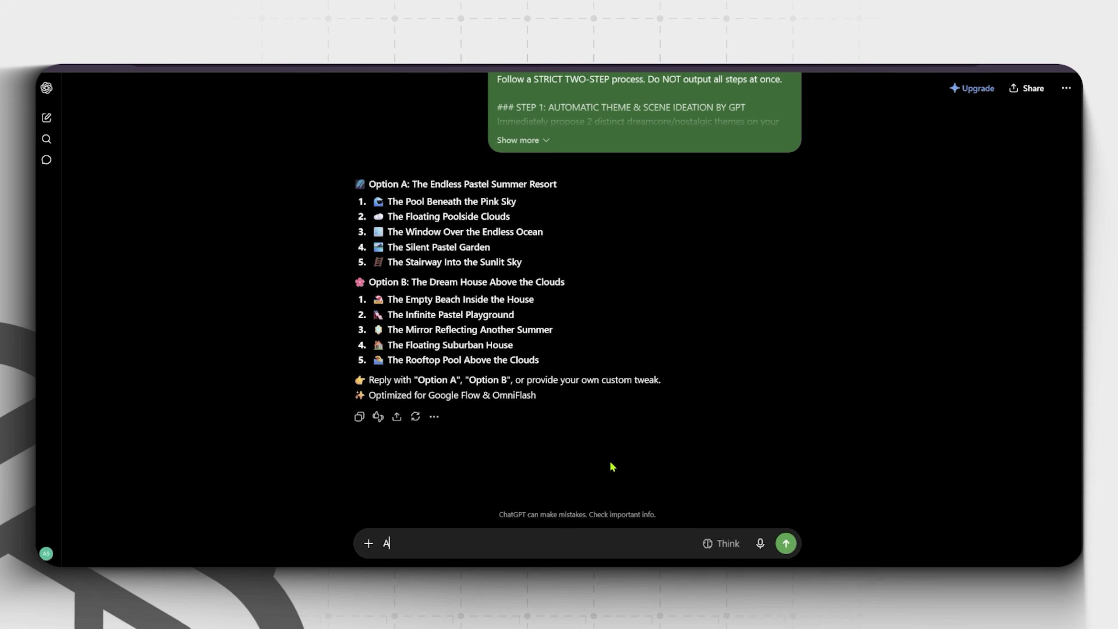
{"action": "left_click", "coordinate": [787, 545]}
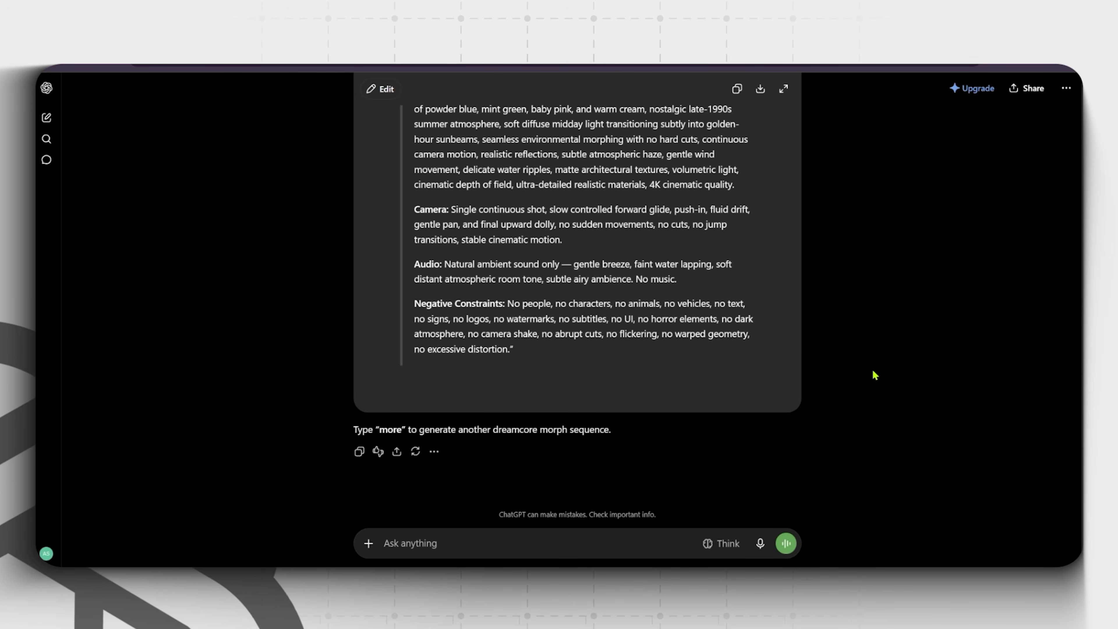
{"action": "scroll", "coordinate": [874, 375], "scroll_direction": "up", "scroll_amount": 15}
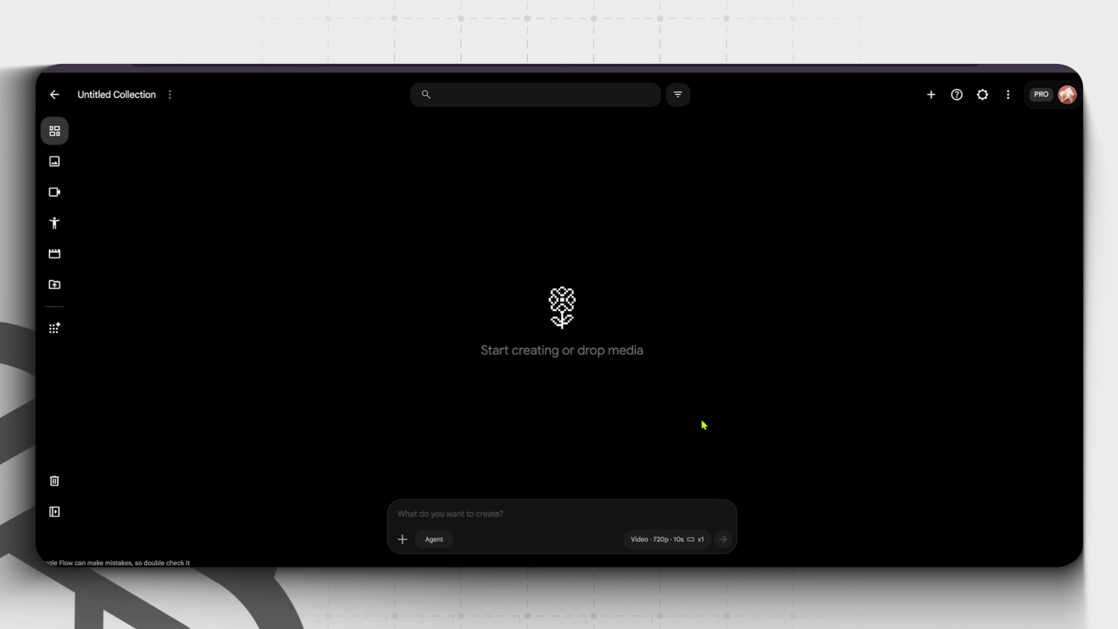
In Google Flow, check the video generation settings and paste the generated resort morph prompt as the video prompt.
{"action": "left_click", "coordinate": [651, 539]}
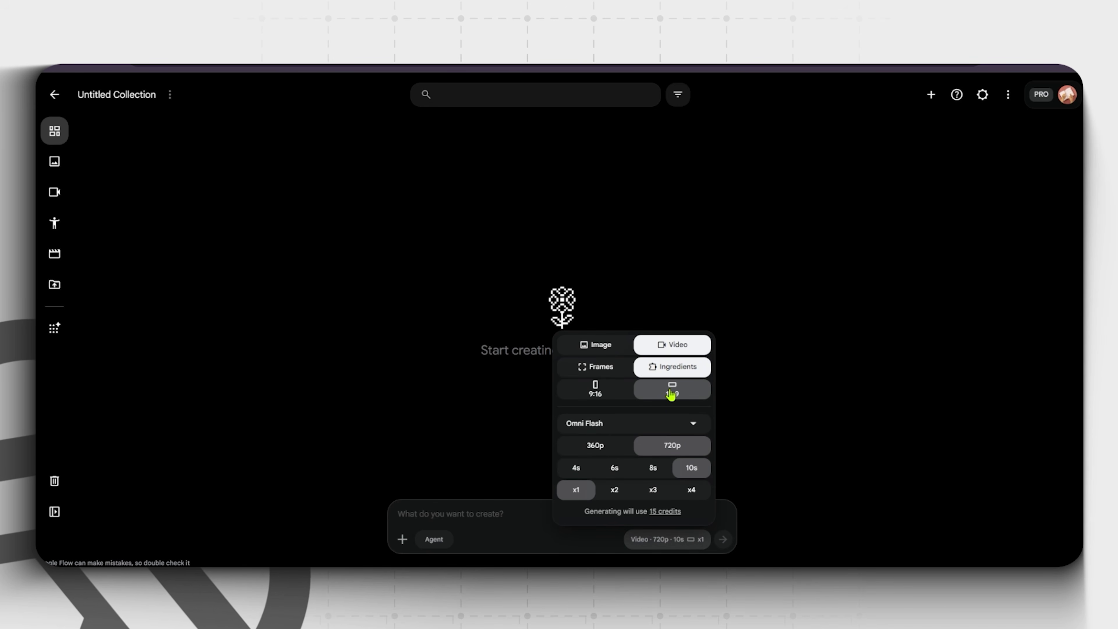
{"action": "left_click", "coordinate": [664, 429]}
{"action": "left_click", "coordinate": [656, 453]}
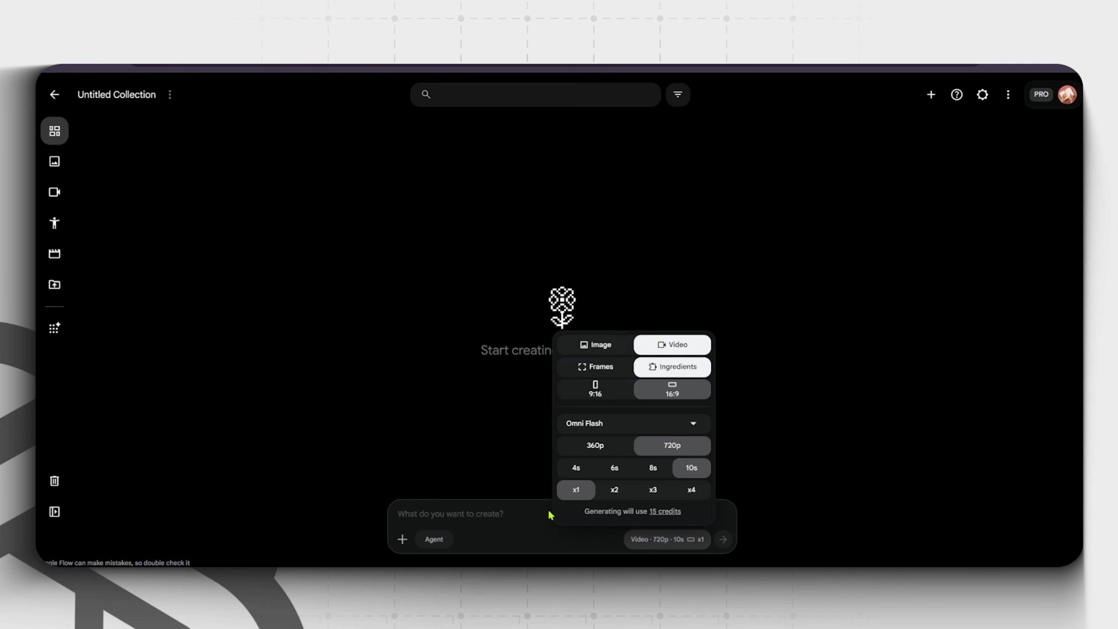
{"action": "left_click", "coordinate": [521, 514]}
{"action": "key", "text": "ctrl+v"}
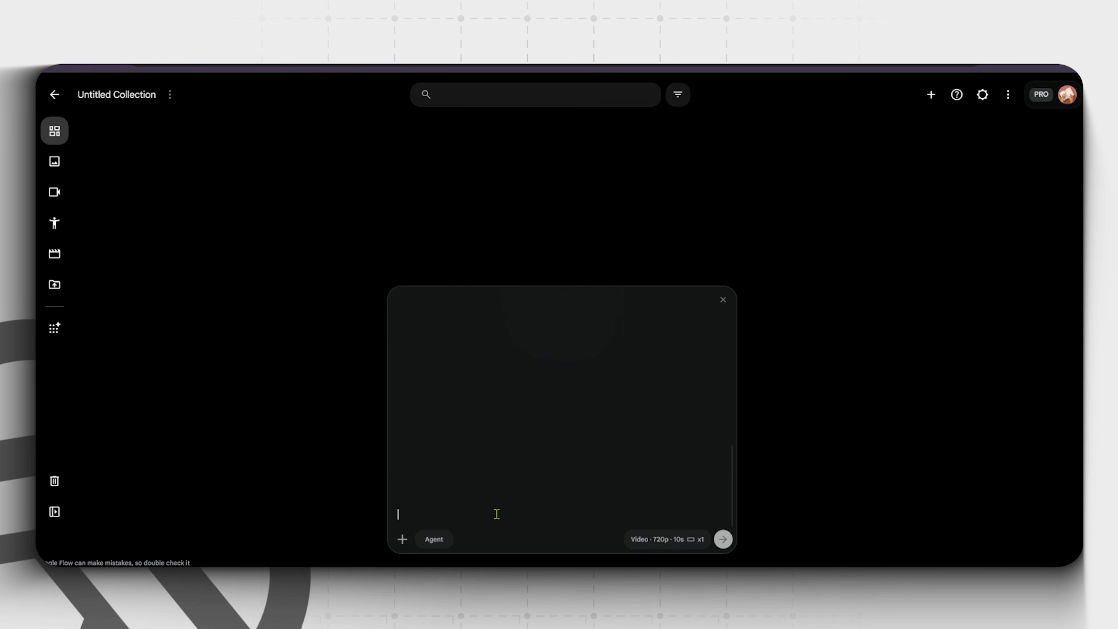
Set the video's aspect ratio to 9:16 and generate the resort morph video.
{"action": "left_click", "coordinate": [667, 538]}
{"action": "left_click", "coordinate": [595, 394]}
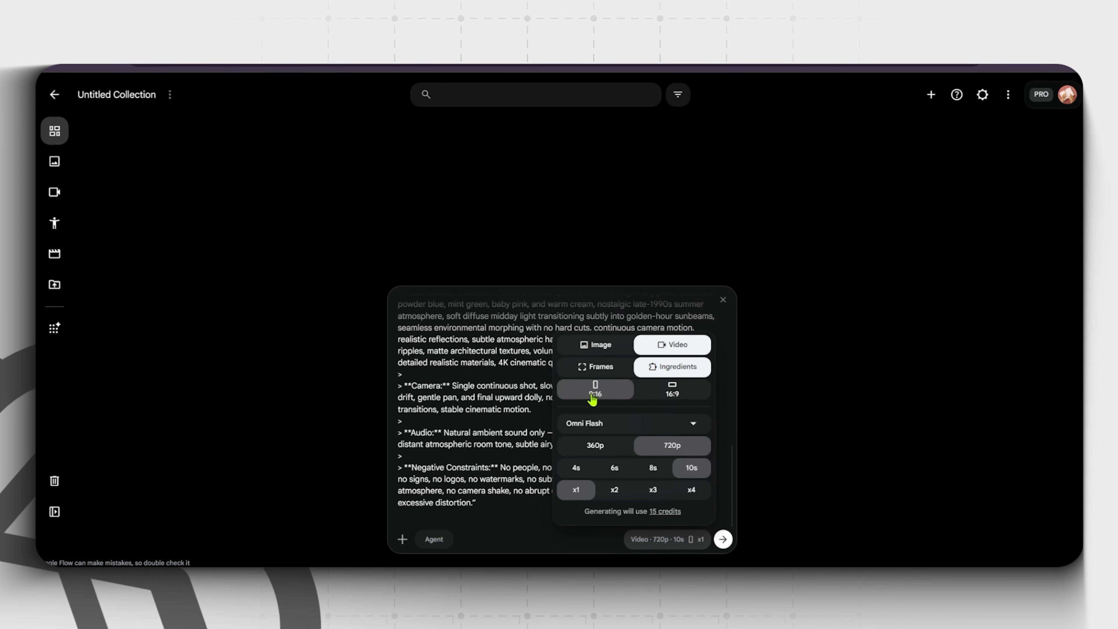
{"action": "left_click", "coordinate": [539, 510]}
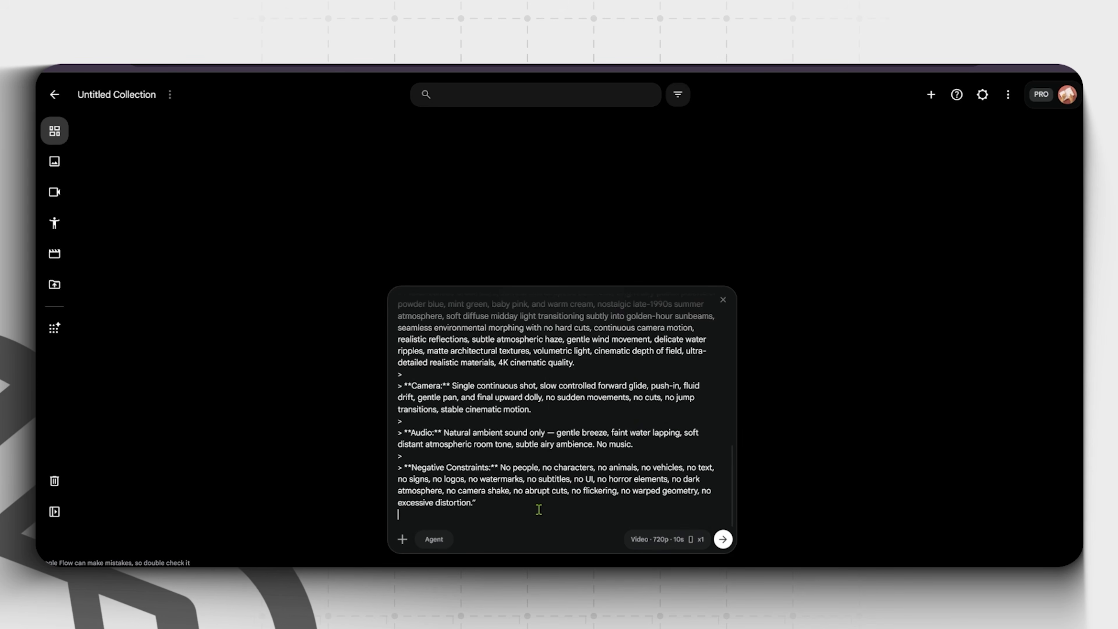
{"action": "left_click", "coordinate": [725, 539]}
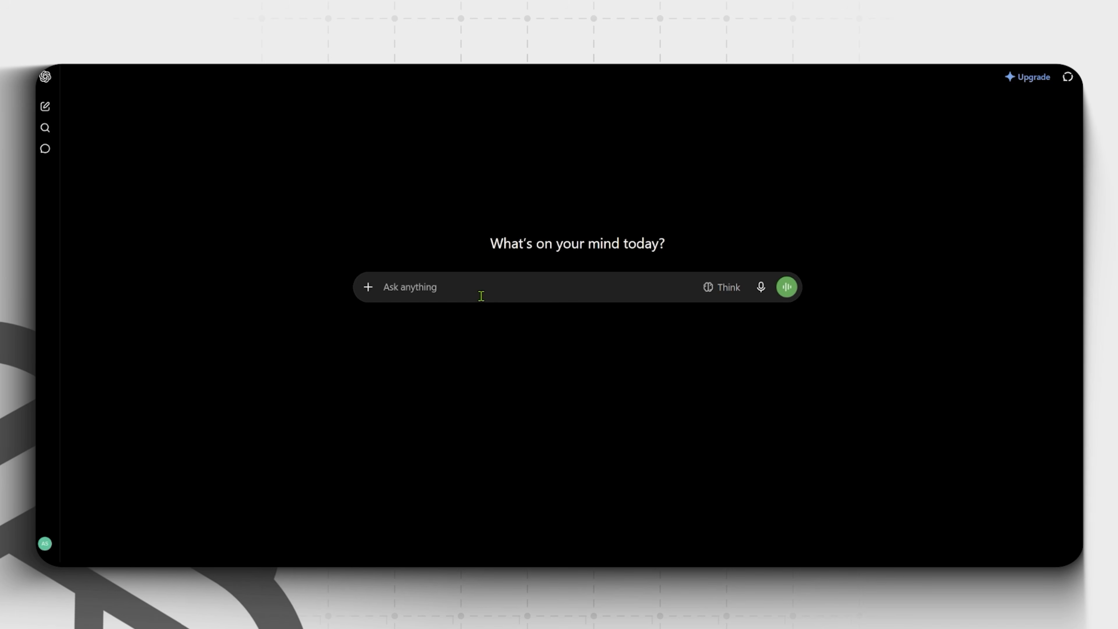
In a new ChatGPT chat, submit the 3-angle dreamcore sequence prompt and reply 2 for the Floating Suburban House scene.
{"action": "key", "text": "ctrl+v"}
{"action": "left_click", "coordinate": [787, 432]}
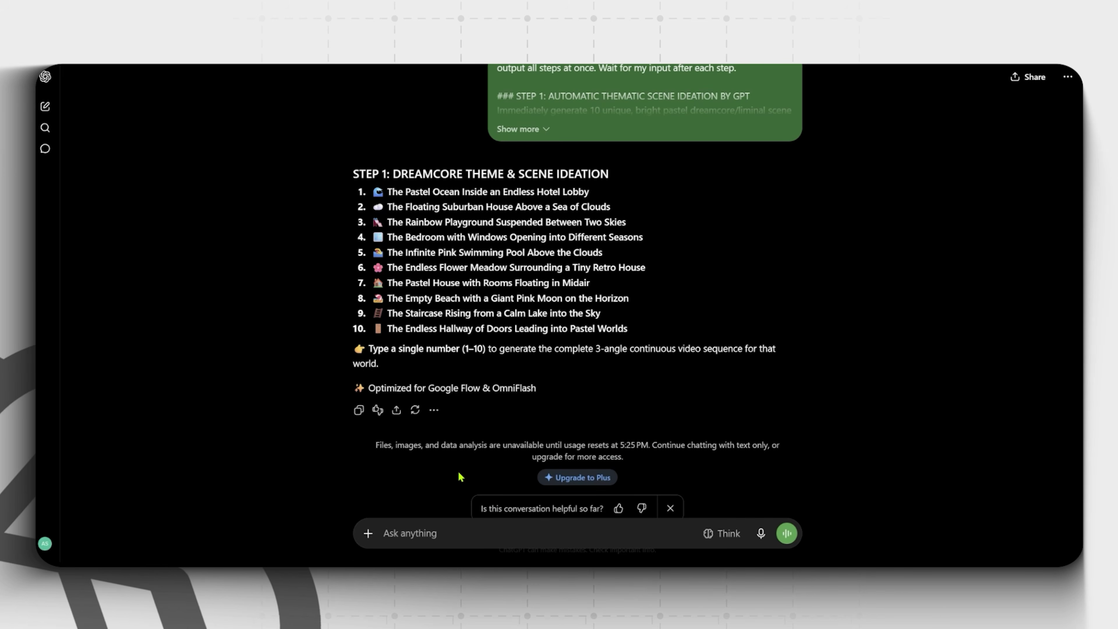
{"action": "left_click", "coordinate": [788, 533]}
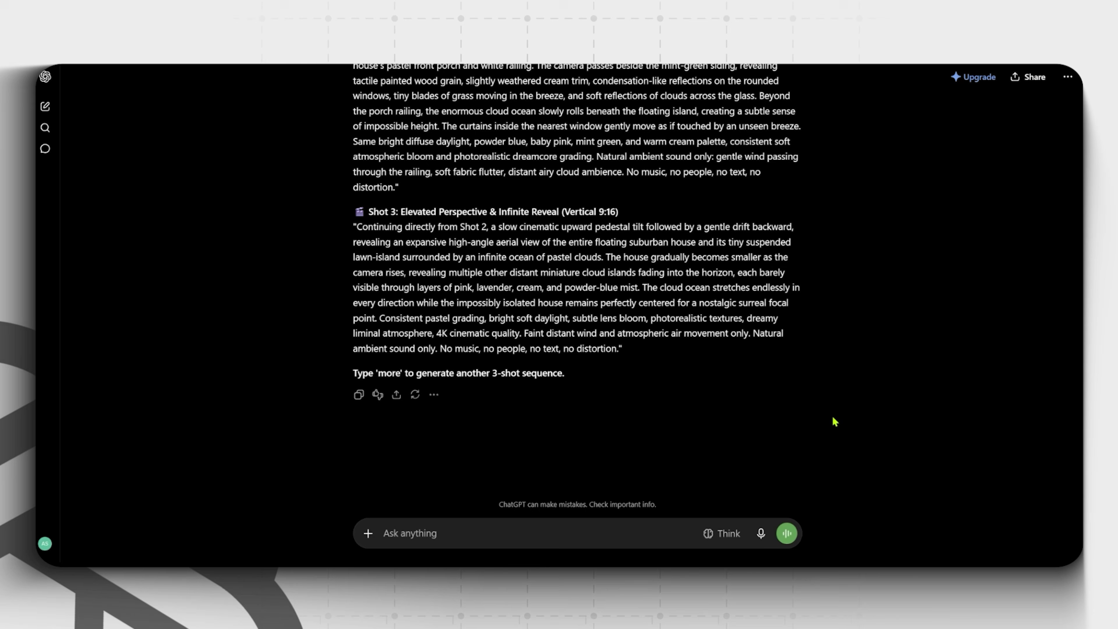
Copy the Shot 1 establishing wide prompt text from the floating suburban house response.
{"action": "scroll", "coordinate": [836, 421], "scroll_direction": "up", "scroll_amount": 6}
{"action": "scroll", "coordinate": [835, 421], "scroll_direction": "up", "scroll_amount": 1}
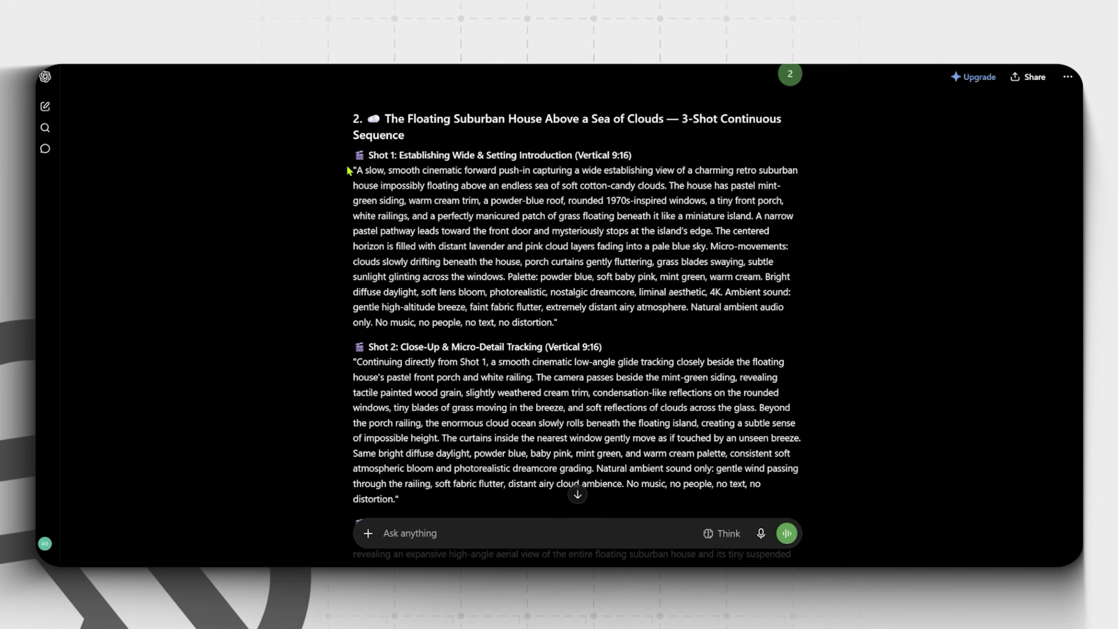
{"action": "left_click_drag", "start_coordinate": [357, 170], "coordinate": [551, 321]}
{"action": "key", "text": "ctrl+c"}
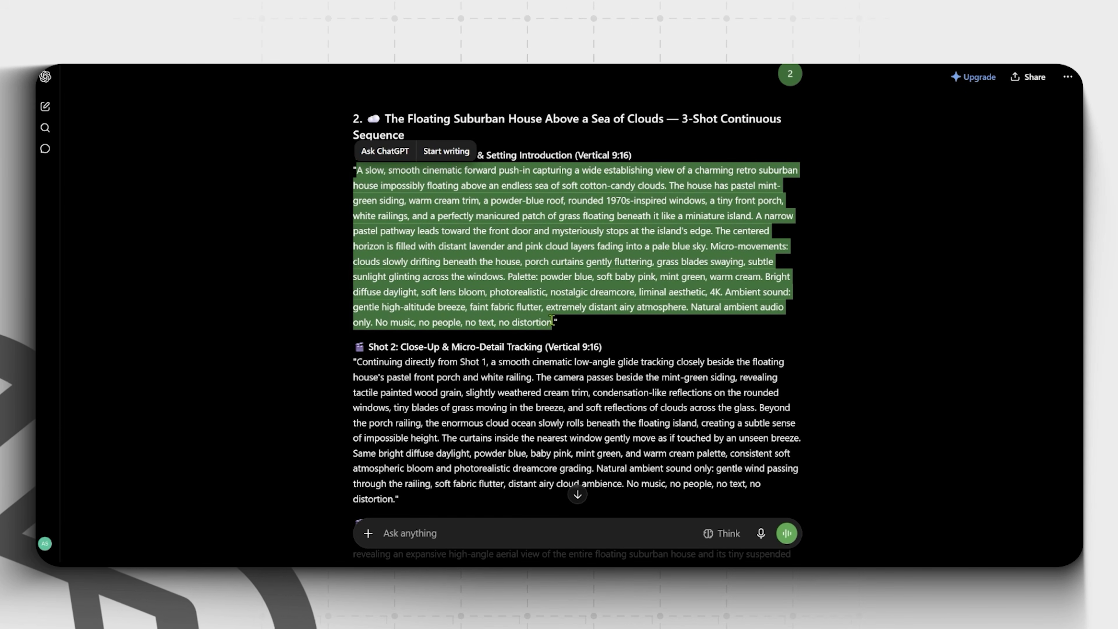
{"action": "left_click", "coordinate": [600, 337]}
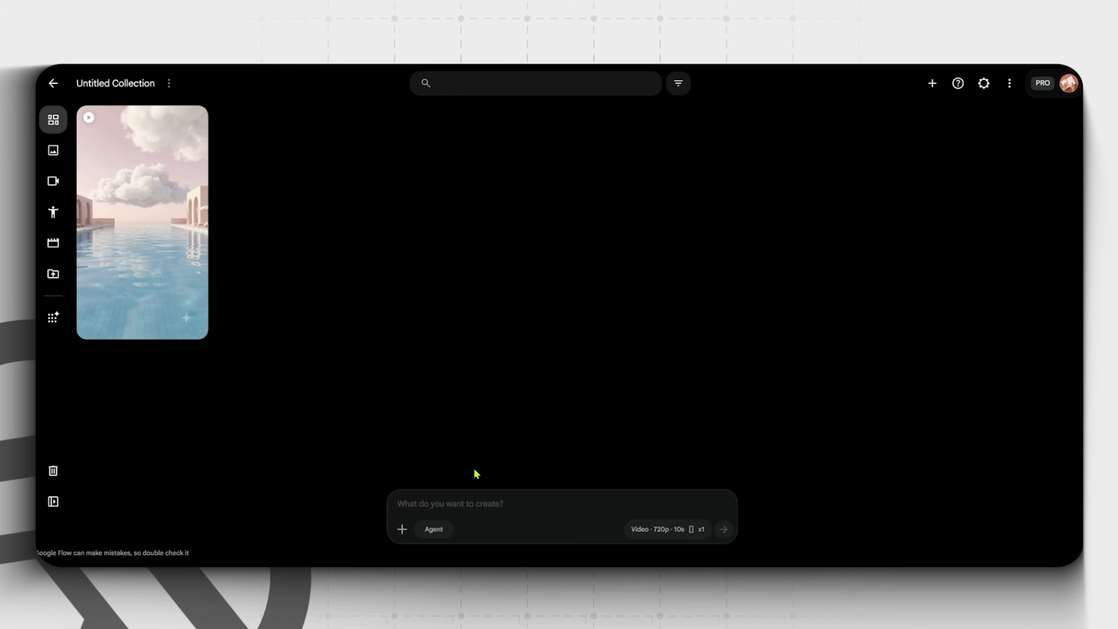
In Google Flow, paste the Shot 1 prompt, check the generation settings, and generate the video.
{"action": "key", "text": "ctrl+v"}
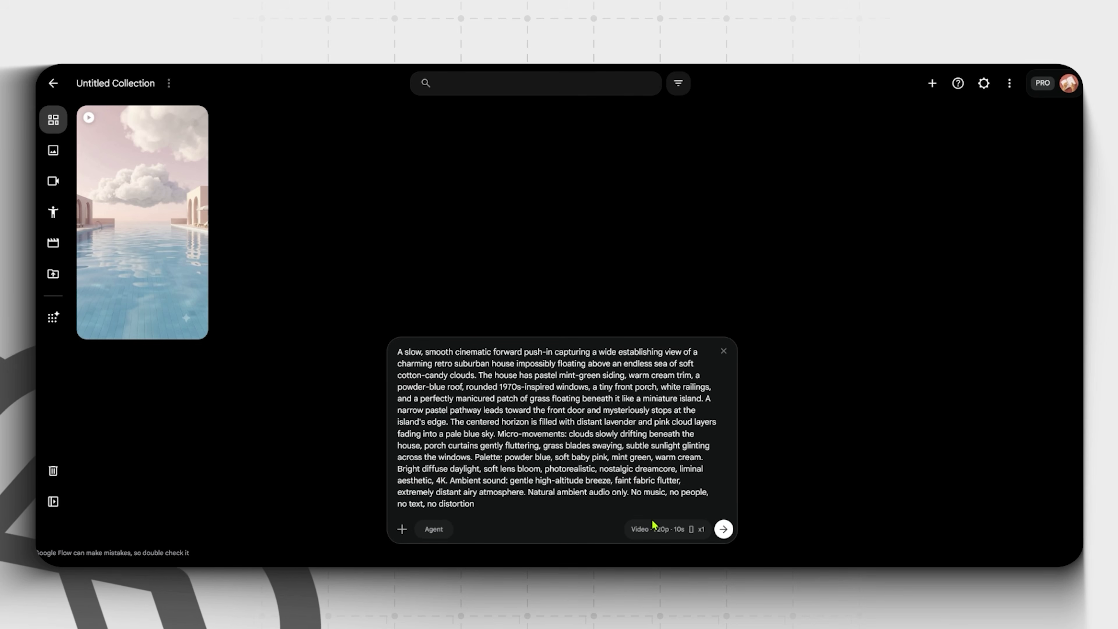
{"action": "left_click", "coordinate": [653, 526]}
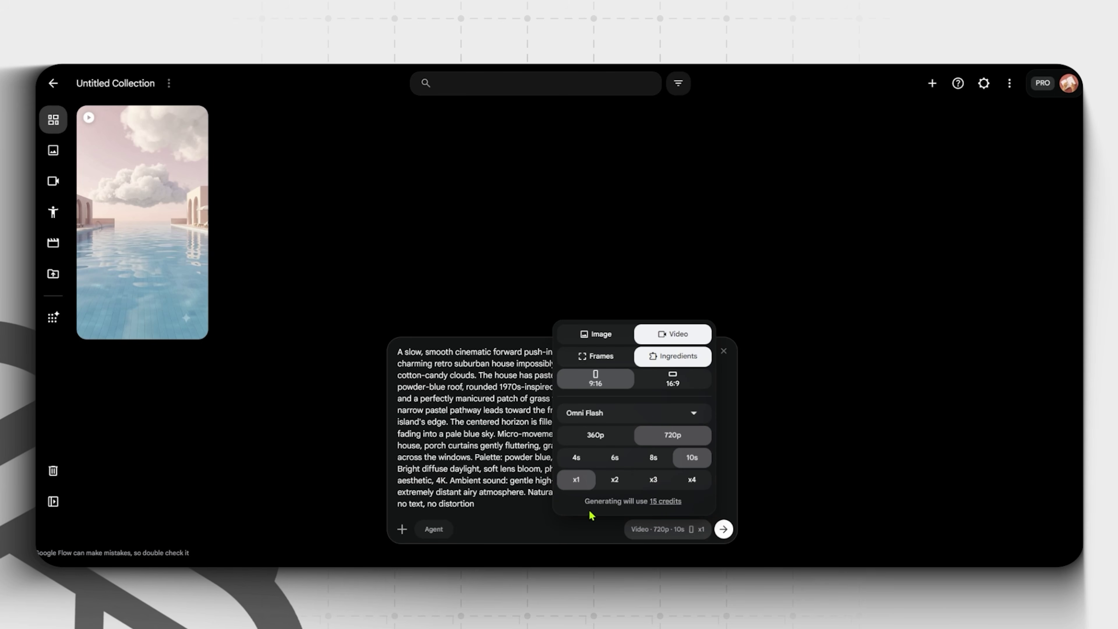
{"action": "left_click", "coordinate": [665, 527]}
{"action": "left_click", "coordinate": [724, 529]}
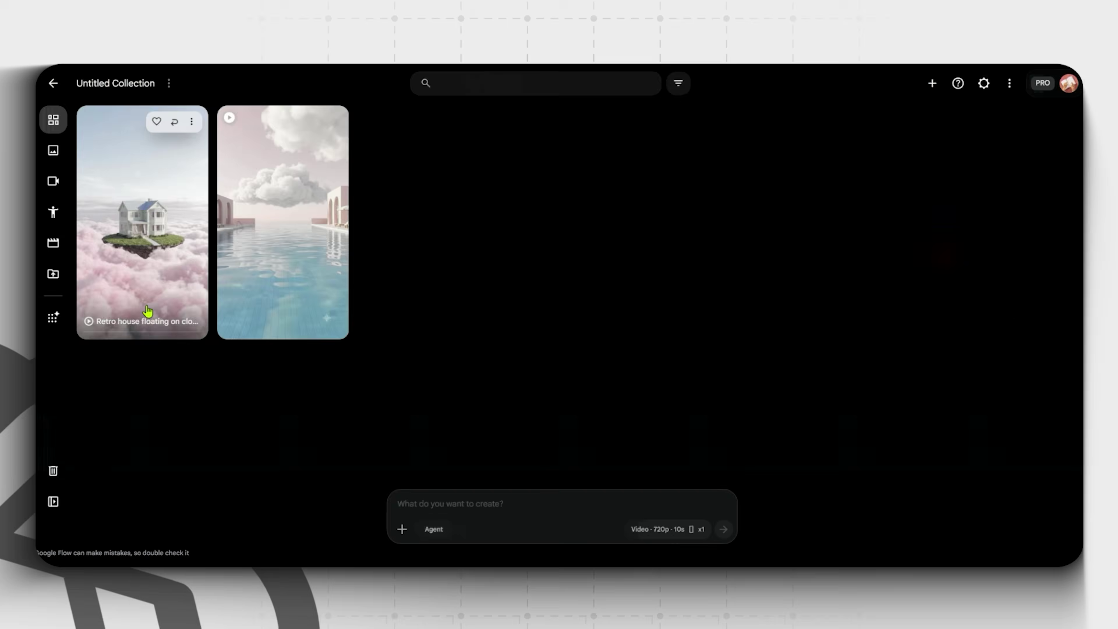
Save the final frame of the floating retro house video as an image and return to the collection.
{"action": "left_click", "coordinate": [150, 317]}
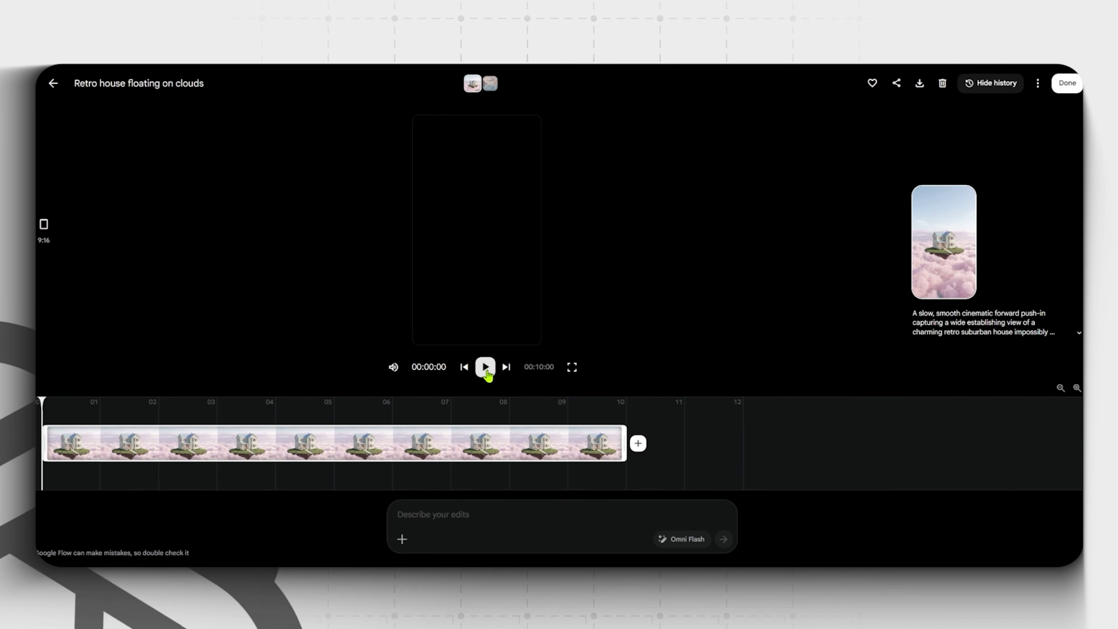
{"action": "left_click", "coordinate": [487, 373]}
{"action": "left_click", "coordinate": [486, 372]}
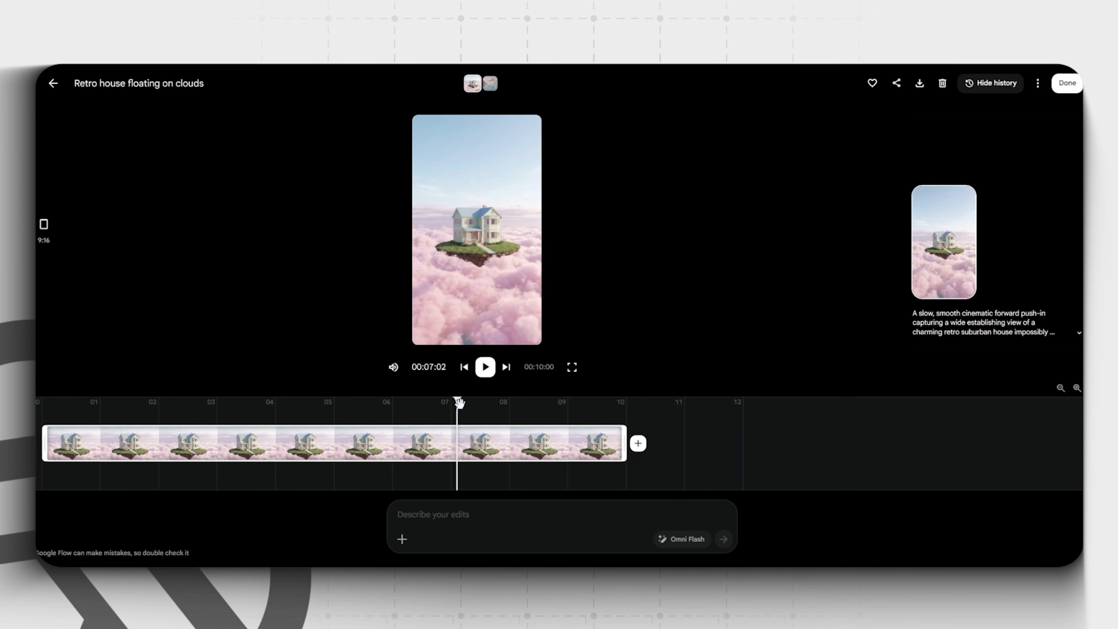
{"action": "left_click_drag", "start_coordinate": [459, 402], "coordinate": [627, 408]}
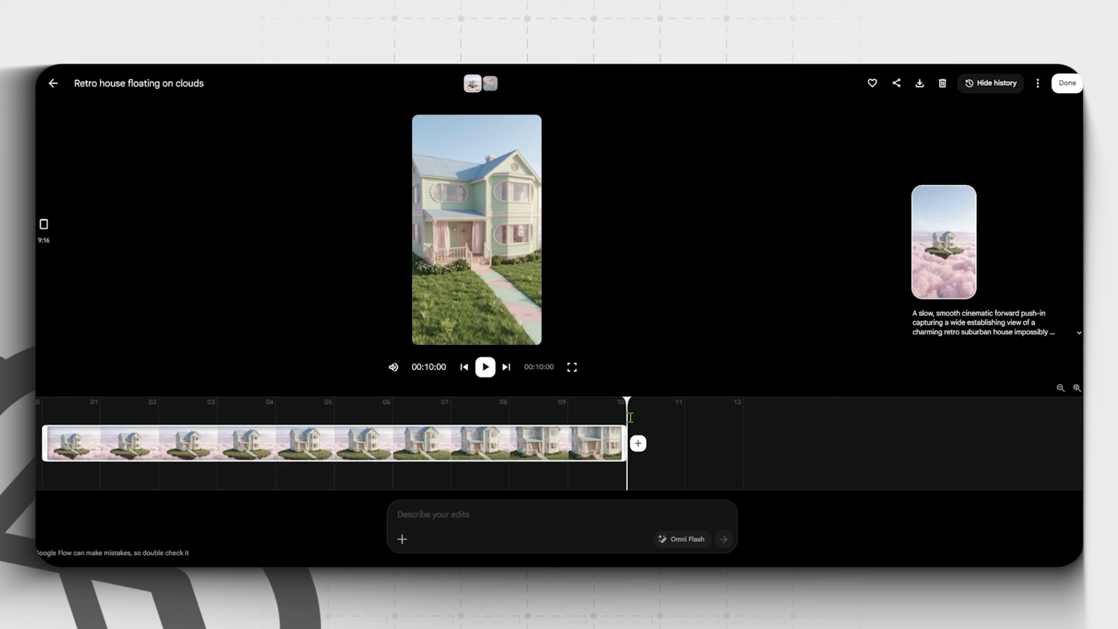
{"action": "left_click", "coordinate": [527, 132]}
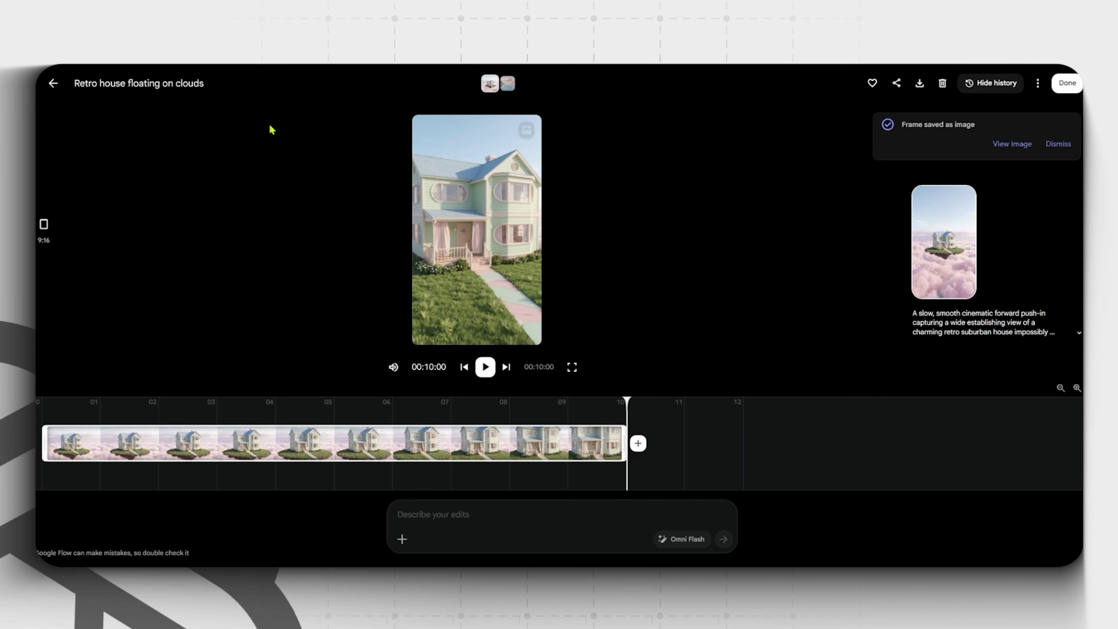
{"action": "left_click", "coordinate": [52, 83]}
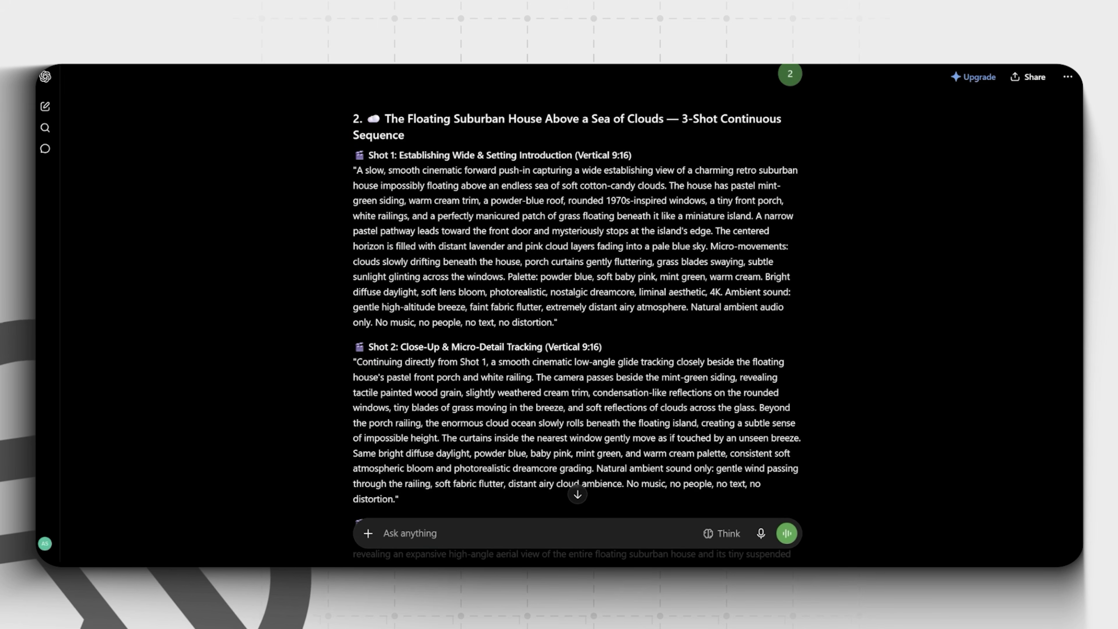
Copy the Shot 2 close-up tracking prompt from ChatGPT and paste it into the Google Flow video prompt.
{"action": "scroll", "coordinate": [399, 317], "scroll_direction": "down", "scroll_amount": 2}
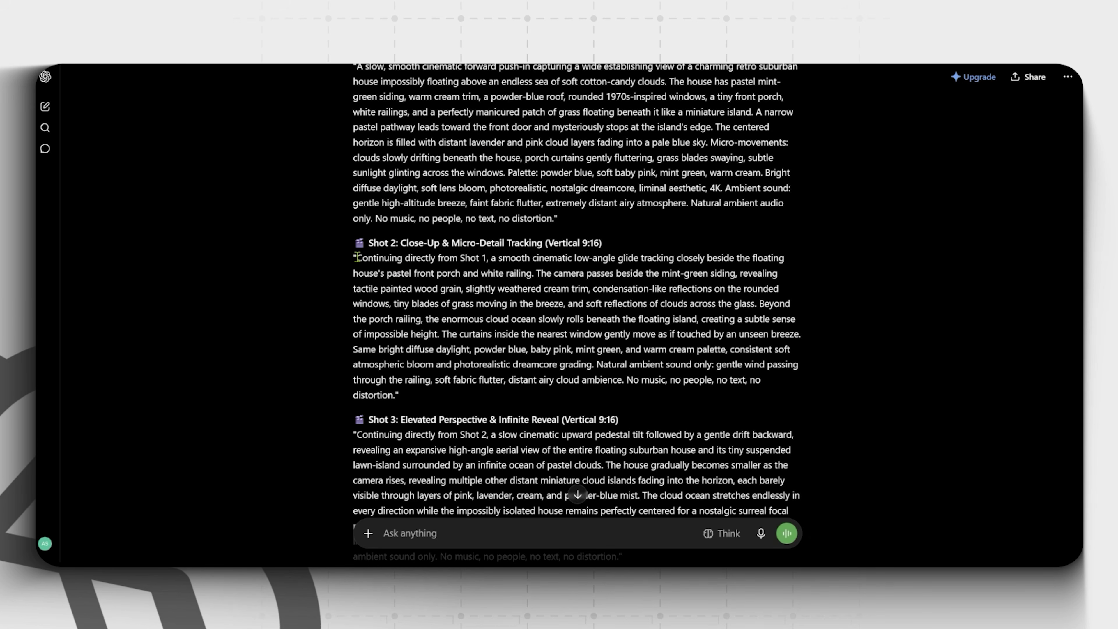
{"action": "left_click_drag", "start_coordinate": [358, 256], "coordinate": [398, 394]}
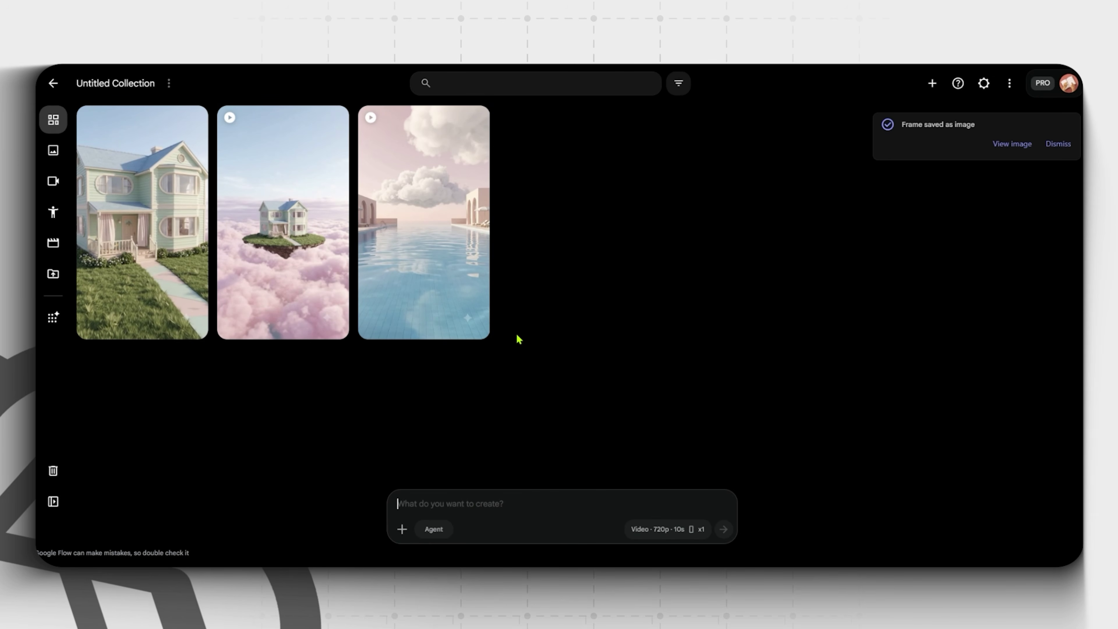
{"action": "key", "text": "ctrl+v"}
Add the floating house video and the saved house frame image to the Shot 2 prompt as references.
{"action": "right_click", "coordinate": [308, 199]}
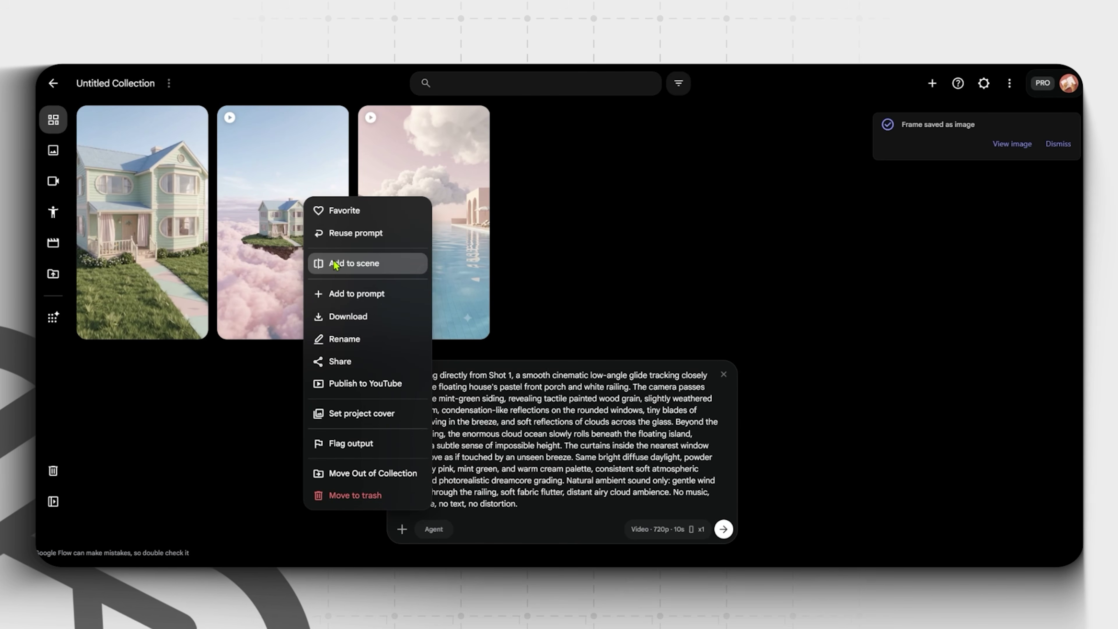
{"action": "left_click", "coordinate": [342, 294]}
{"action": "left_click", "coordinate": [687, 531]}
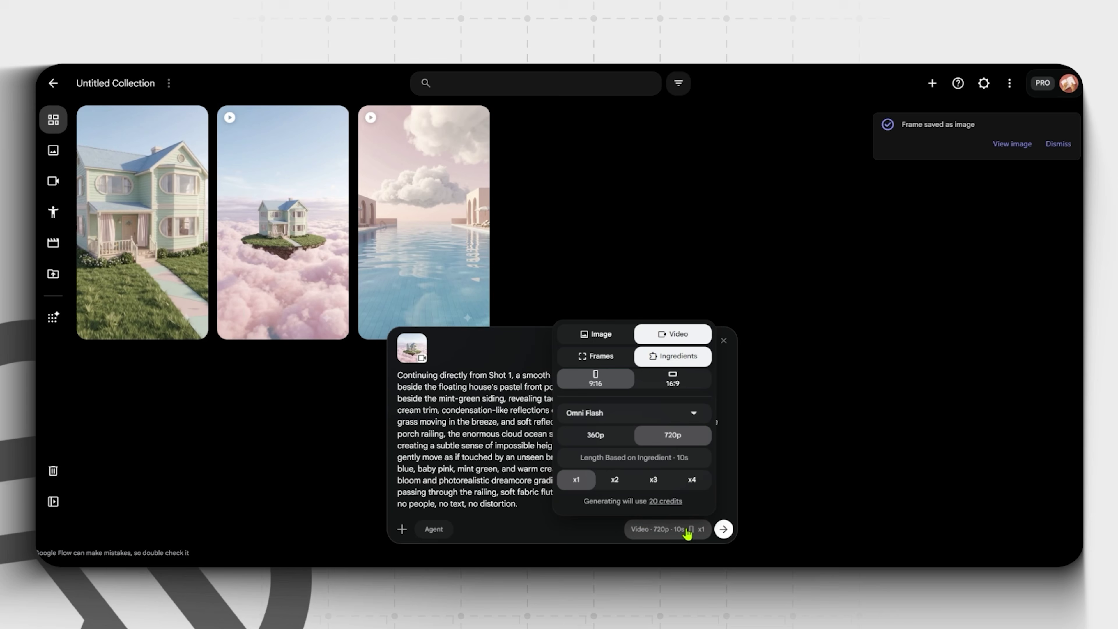
{"action": "left_click", "coordinate": [684, 533]}
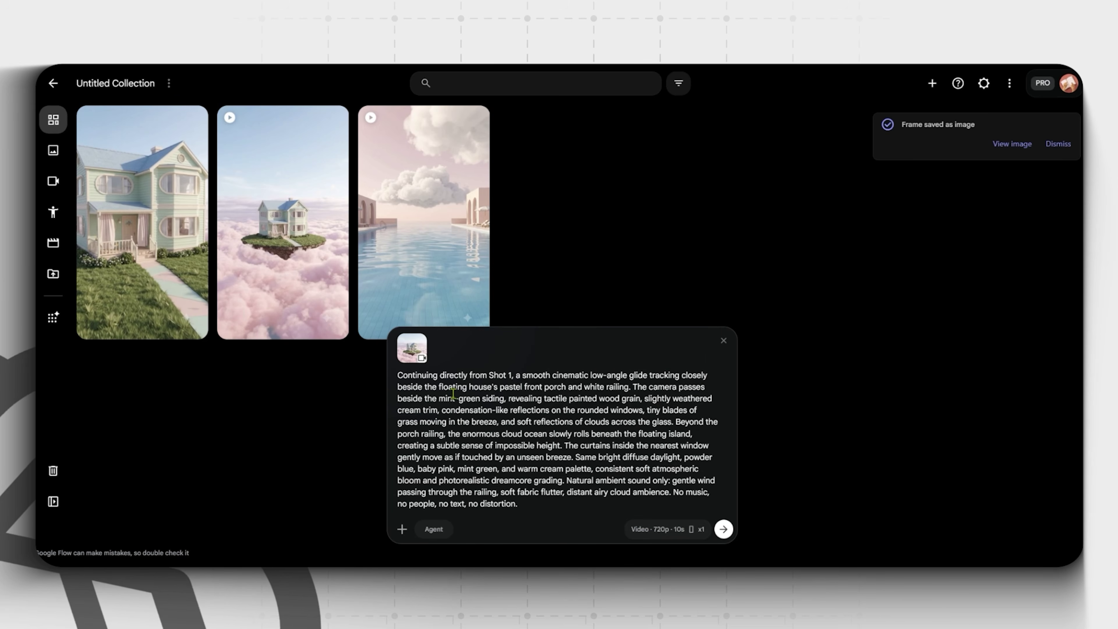
{"action": "right_click", "coordinate": [166, 221]}
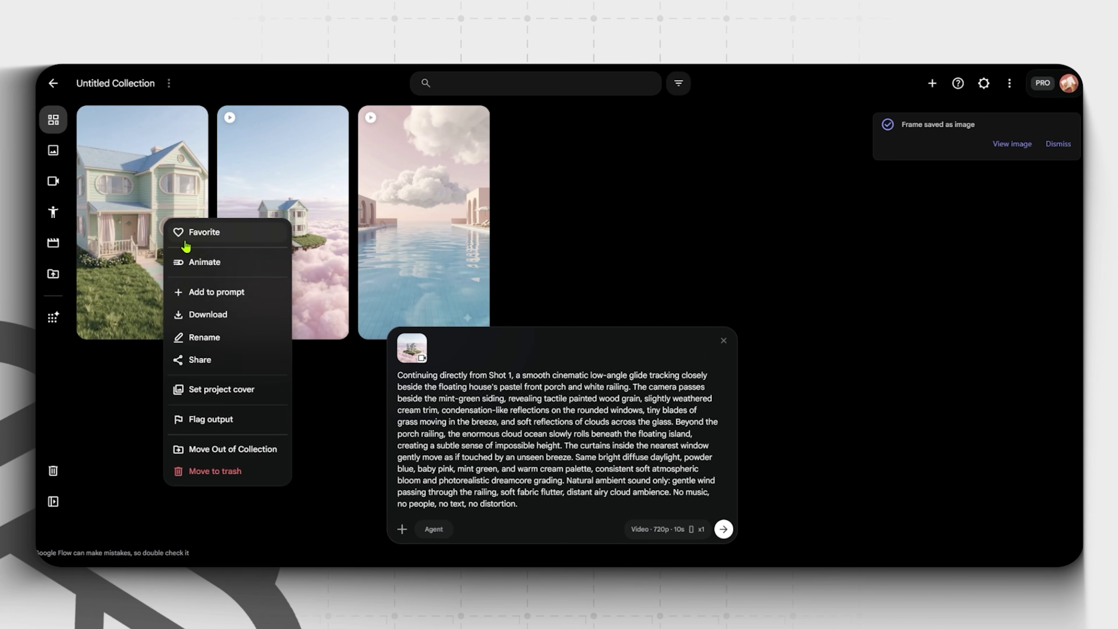
{"action": "left_click", "coordinate": [196, 299]}
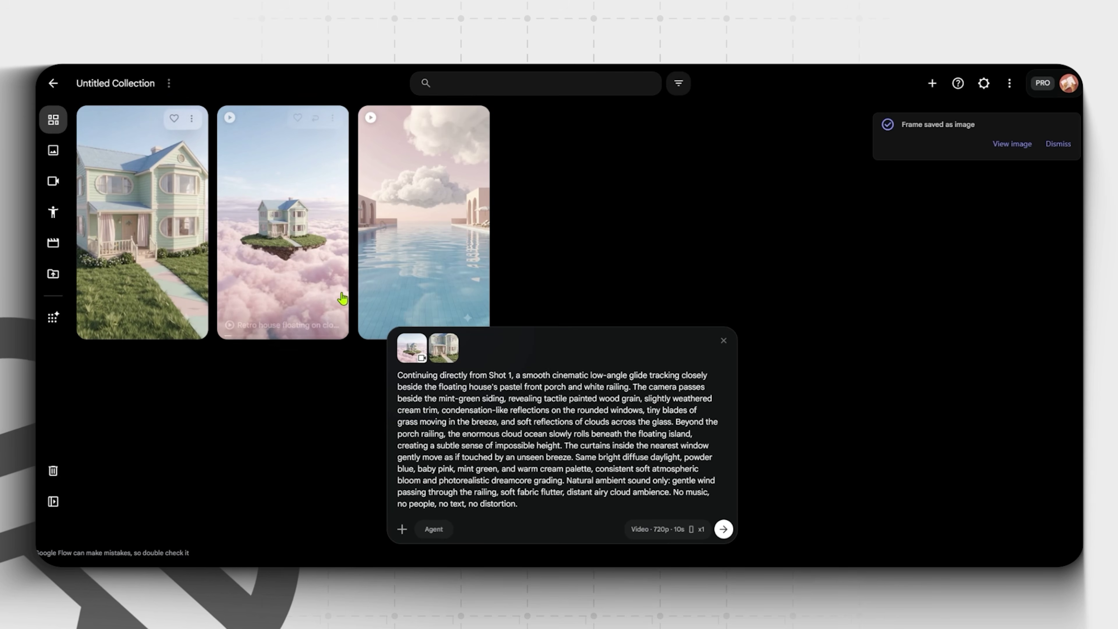
Generate the Shot 2 video from the prompt and references, and open the new clip's action options.
{"action": "left_click", "coordinate": [695, 536]}
{"action": "left_click", "coordinate": [696, 536]}
{"action": "left_click", "coordinate": [723, 529]}
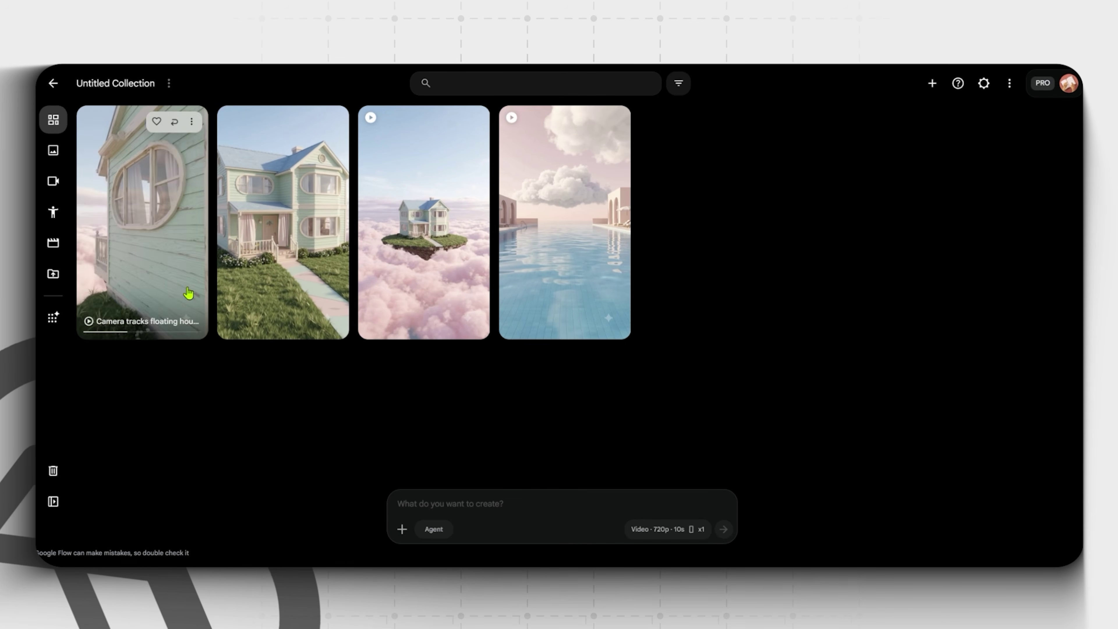
{"action": "left_click", "coordinate": [193, 120]}
{"action": "left_click", "coordinate": [204, 219]}
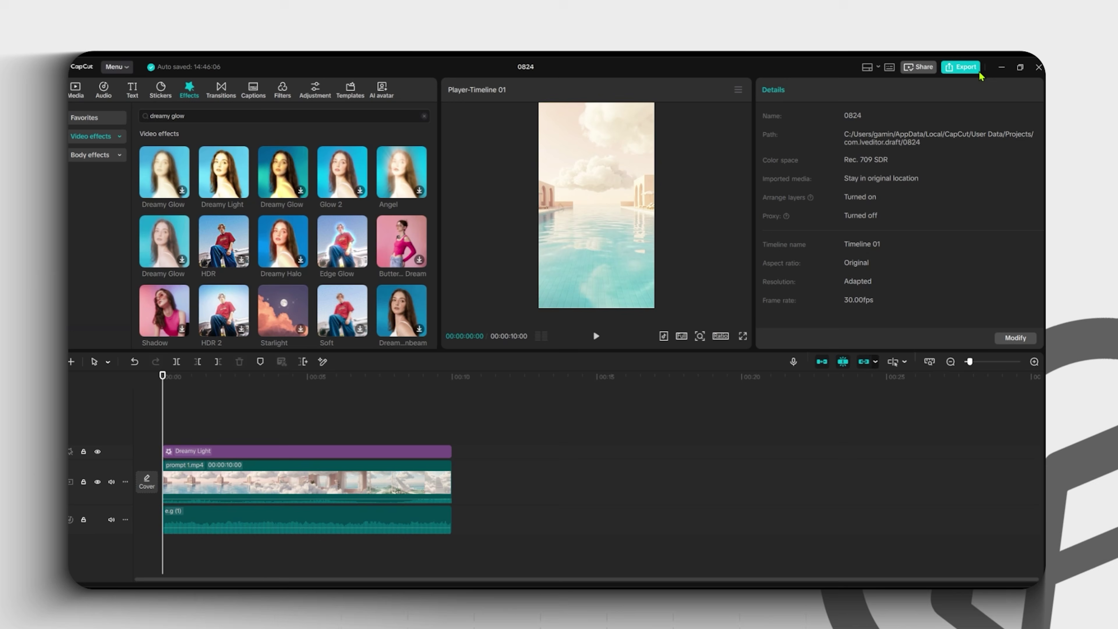
In CapCut, examine the prompt 1.mp4 clip from end to start and its audio track, and preview the Dreamy Light effect.
{"action": "left_click", "coordinate": [452, 378]}
{"action": "left_click", "coordinate": [247, 480]}
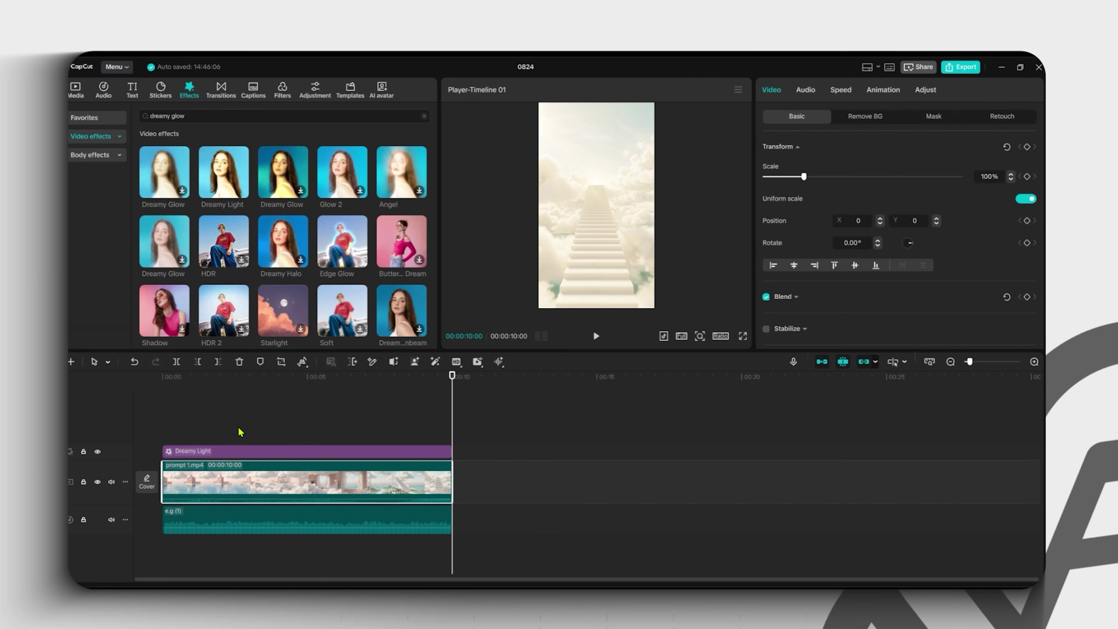
{"action": "left_click", "coordinate": [227, 379]}
{"action": "left_click_drag", "start_coordinate": [226, 381], "coordinate": [162, 379]}
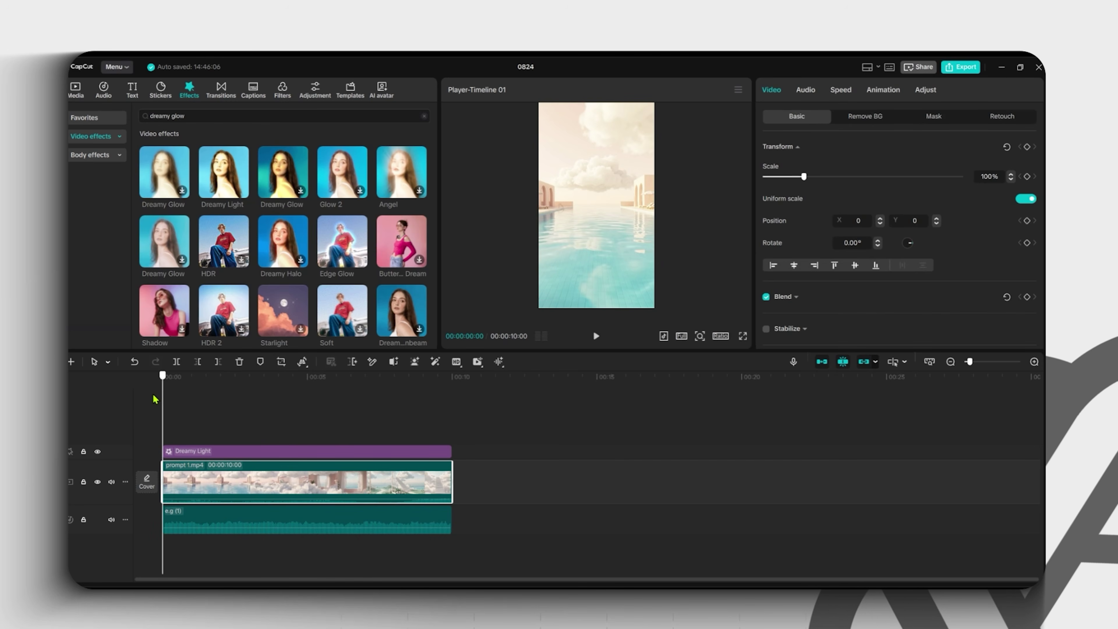
{"action": "left_click", "coordinate": [217, 522]}
{"action": "left_click", "coordinate": [234, 168]}
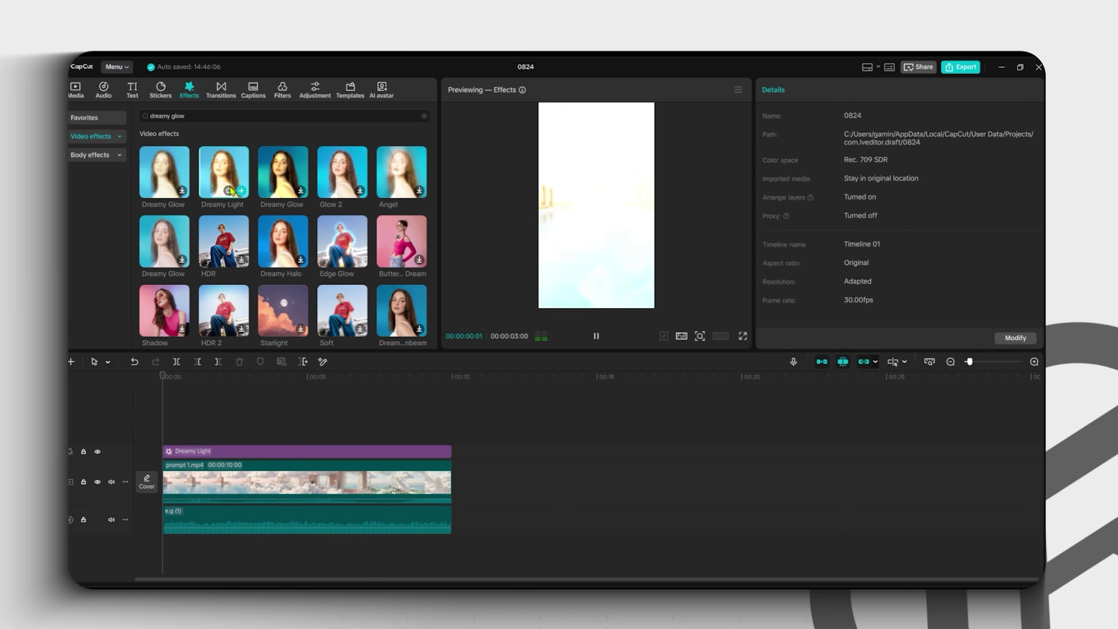
Extend the Dreamy Light effect across all three video clips so it ends with 3.mp4.
{"action": "left_click", "coordinate": [270, 451]}
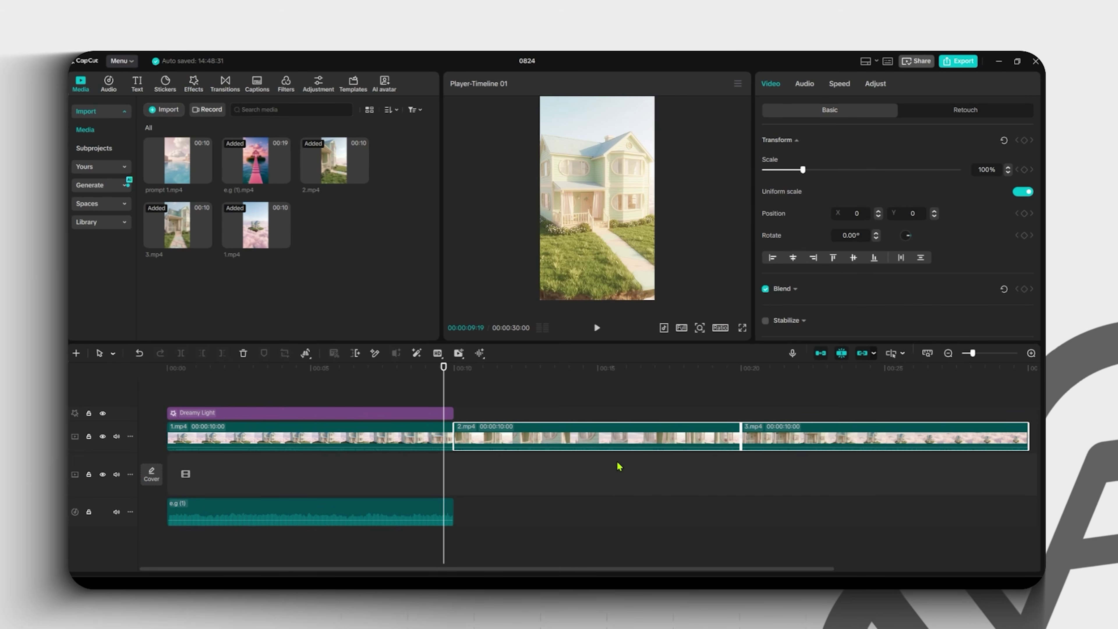
{"action": "left_click", "coordinate": [522, 489]}
{"action": "left_click", "coordinate": [378, 413]}
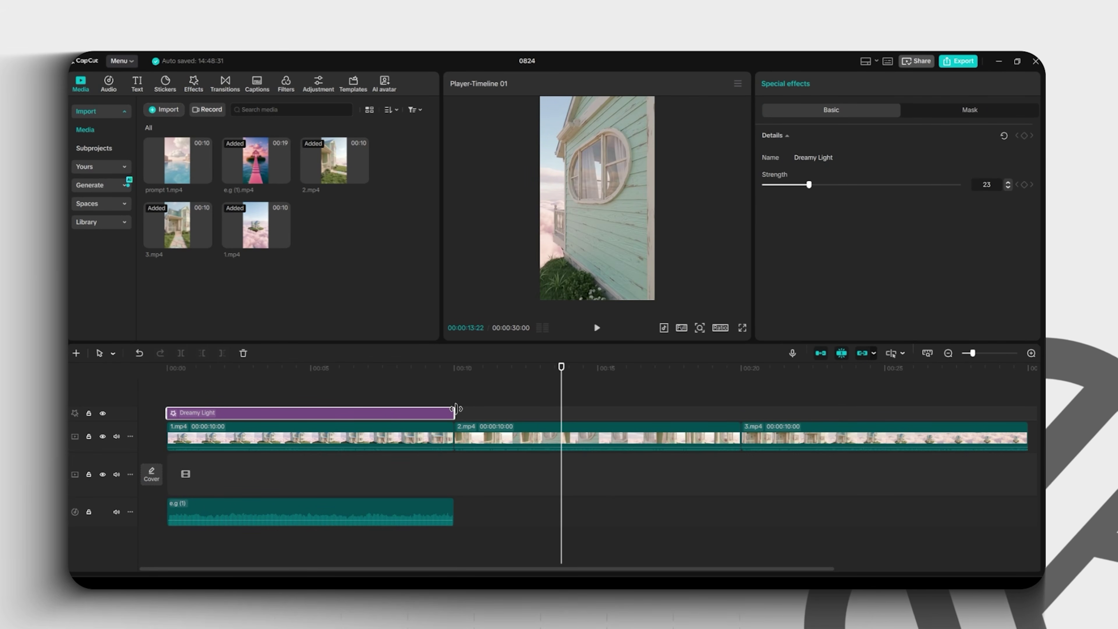
{"action": "left_click_drag", "start_coordinate": [455, 411], "coordinate": [1008, 412]}
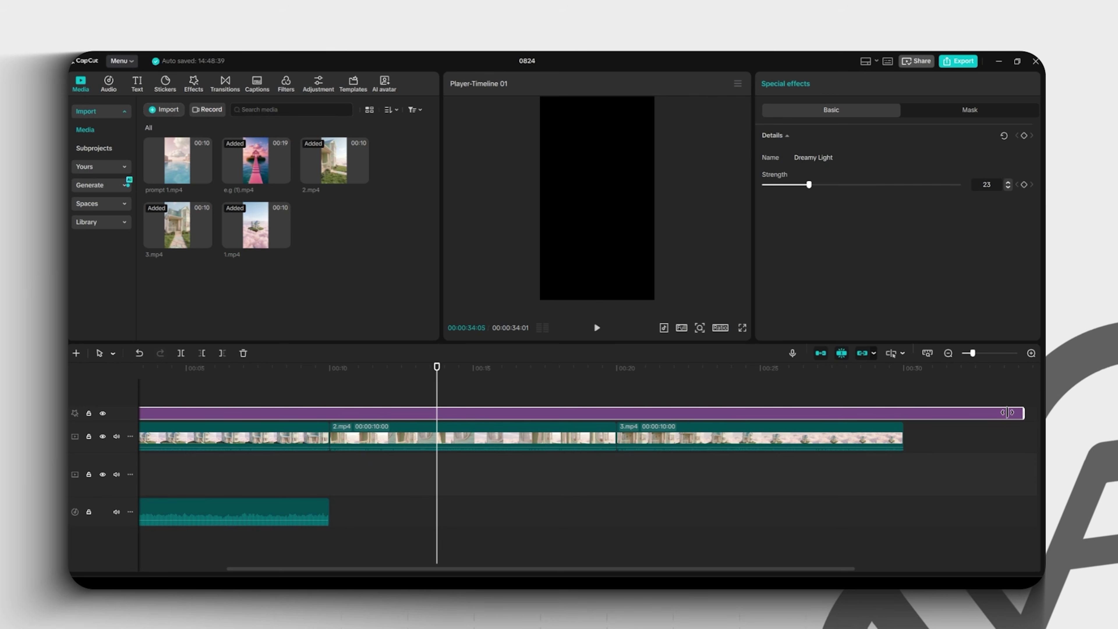
{"action": "left_click_drag", "start_coordinate": [912, 414], "coordinate": [902, 415]}
Lengthen the e.g (1) audio clip to its full length and place a duplicate directly after it to cover the remaining video.
{"action": "left_click_drag", "start_coordinate": [328, 514], "coordinate": [773, 498]}
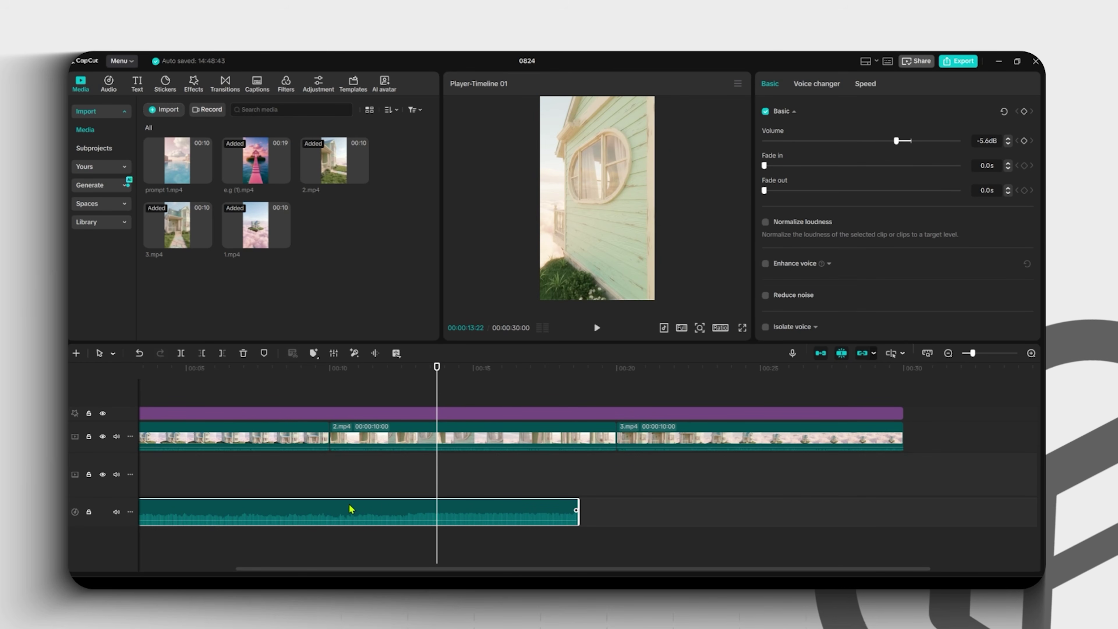
{"action": "left_click_drag", "start_coordinate": [349, 505], "coordinate": [845, 508], "text": "alt"}
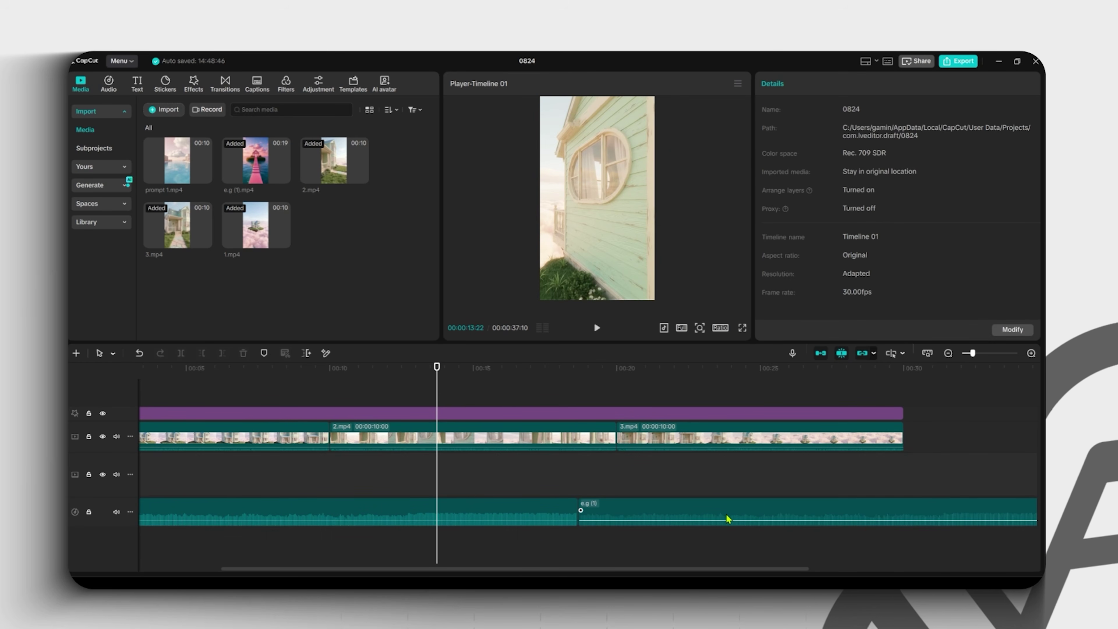
{"action": "left_click", "coordinate": [727, 519]}
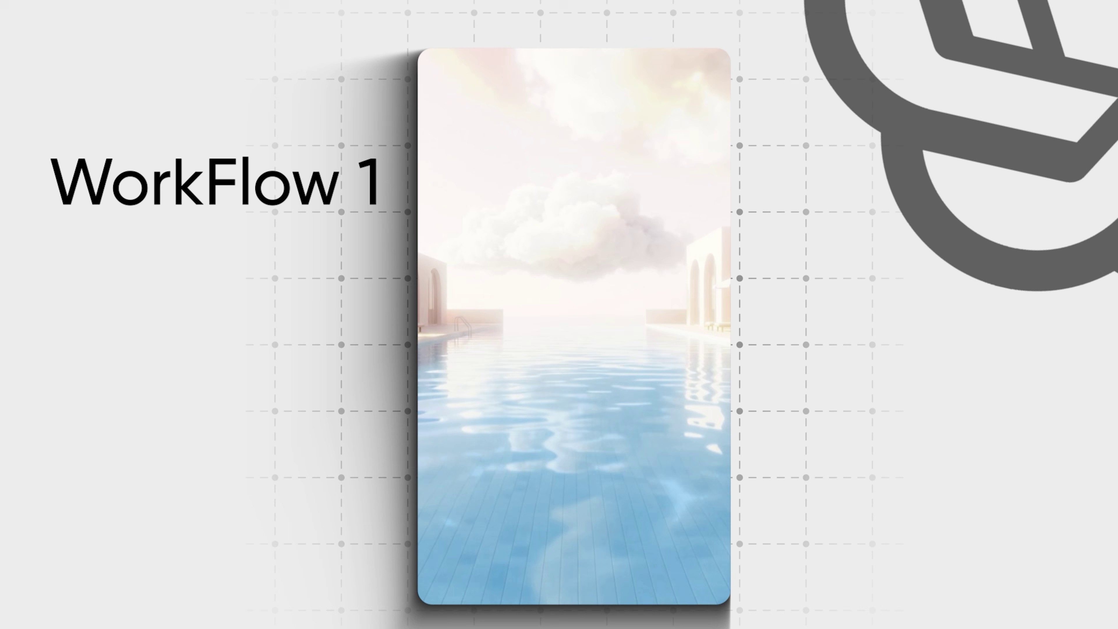